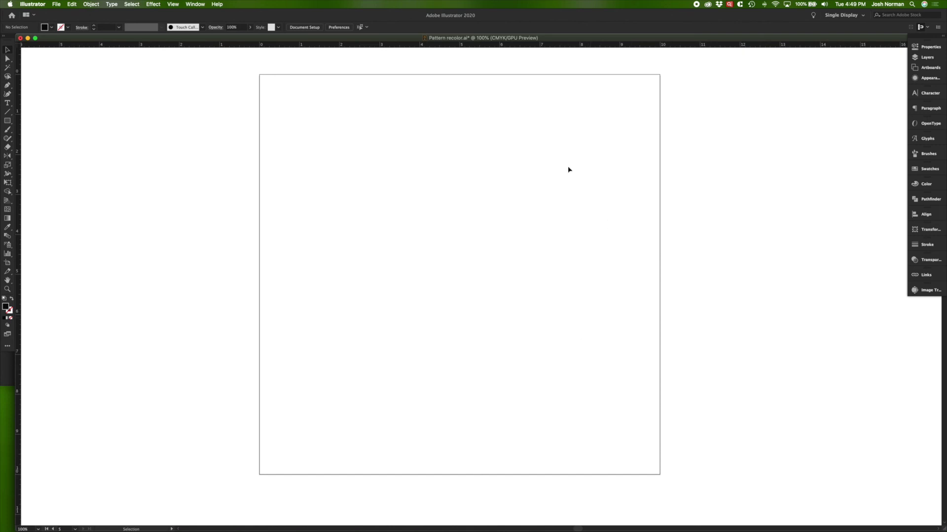
Check the width and height of the first of the four artboards with the Artboard tool
key("space")
left_click_drag(354, 190, 705, 197)
left_click_drag(403, 211, 776, 213)
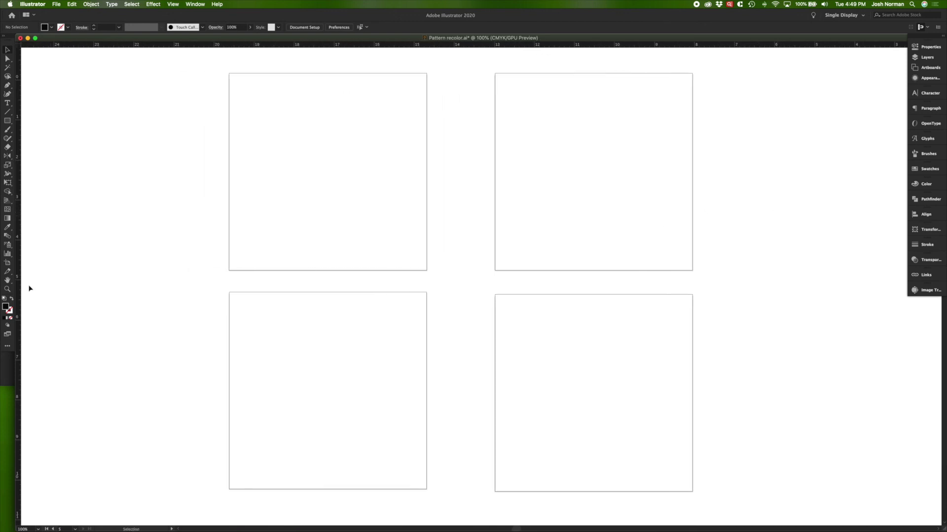
left_click(8, 263)
left_click(270, 220)
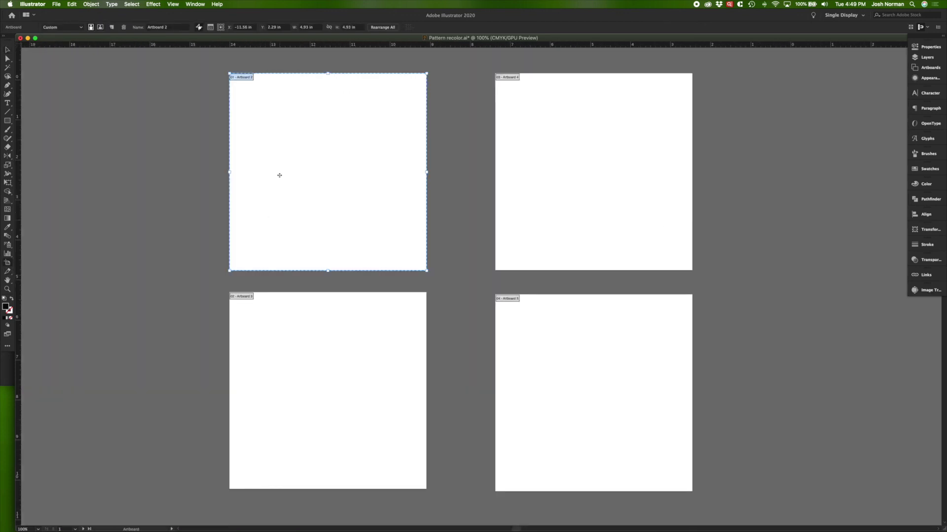
left_click(310, 27)
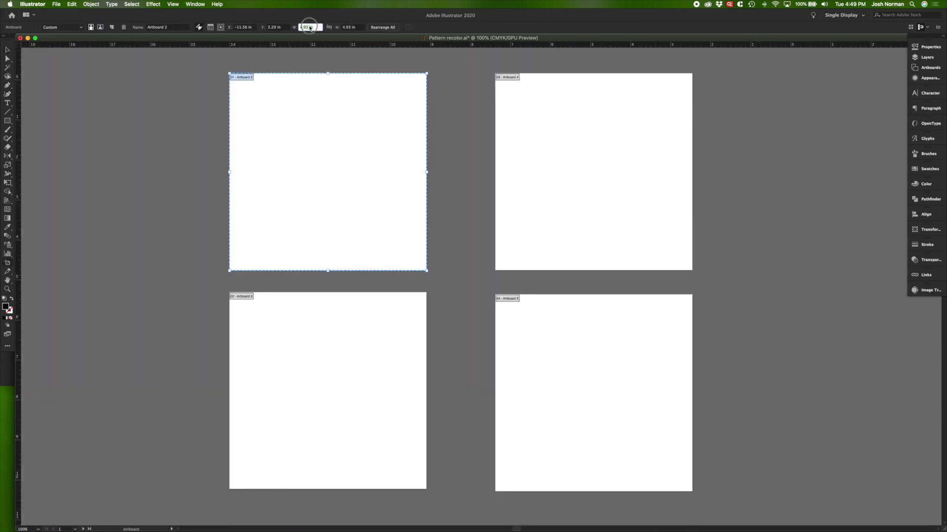
left_click(349, 27)
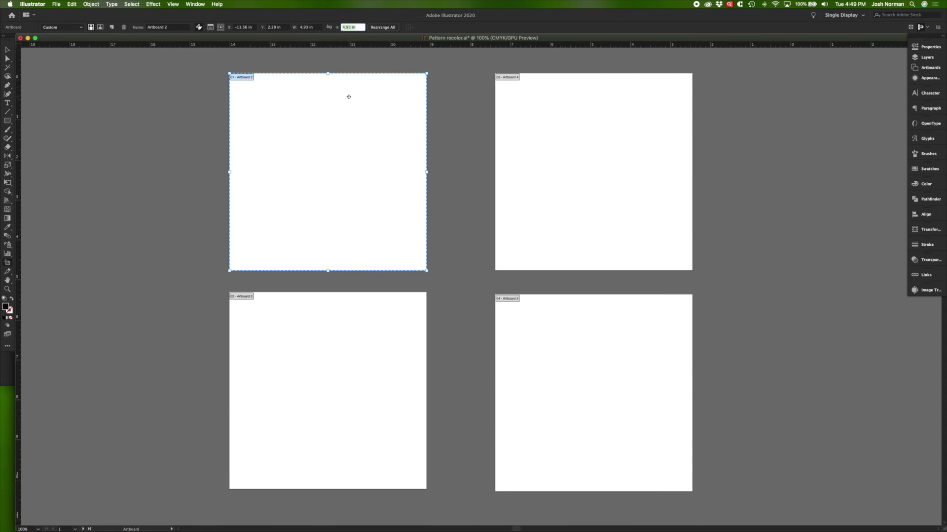
key("Return")
key("v")
left_click(290, 113)
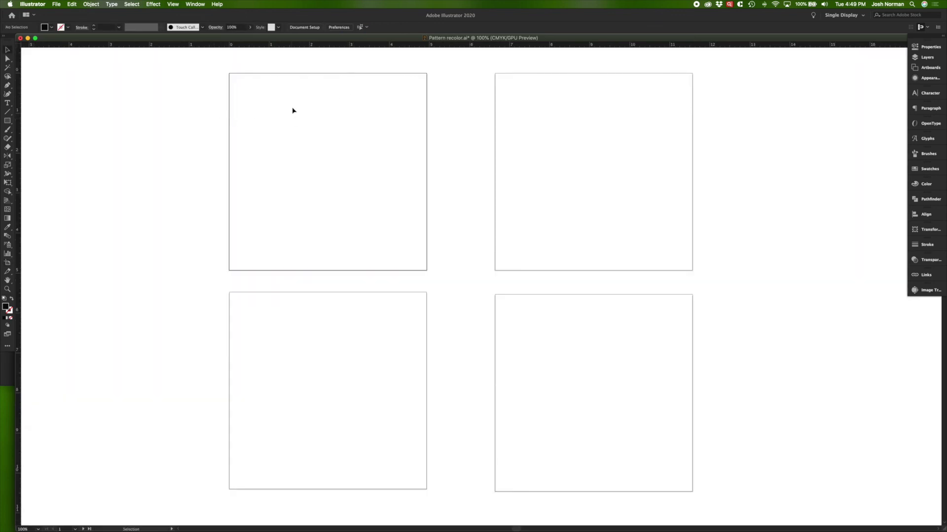
Undo the last change to restore the black rectangle pattern on the first artboard, and deselect it
key("super+equal")
left_click_drag(289, 121, 436, 274)
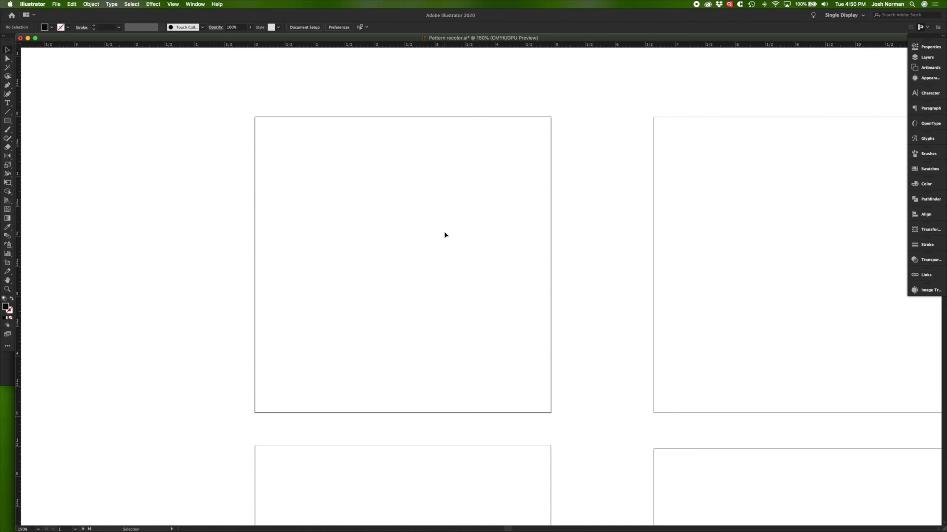
key("super+z")
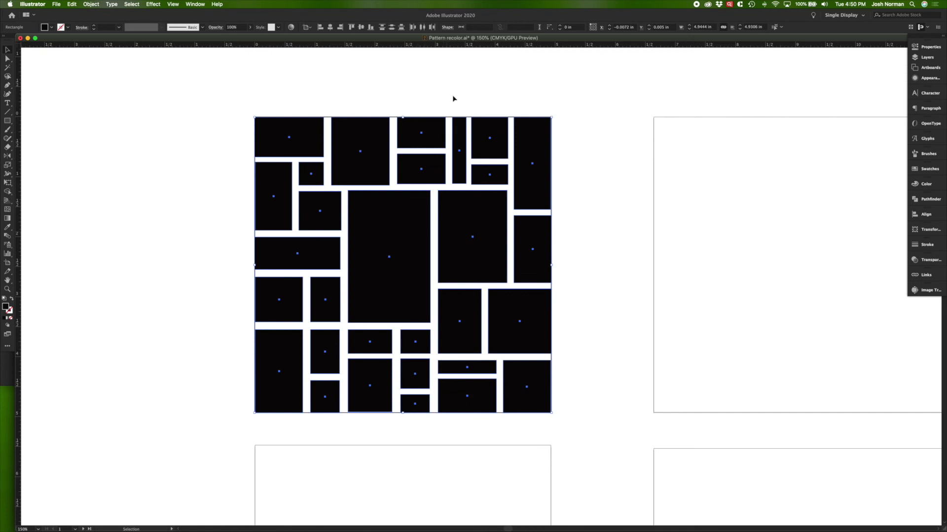
left_click(452, 80)
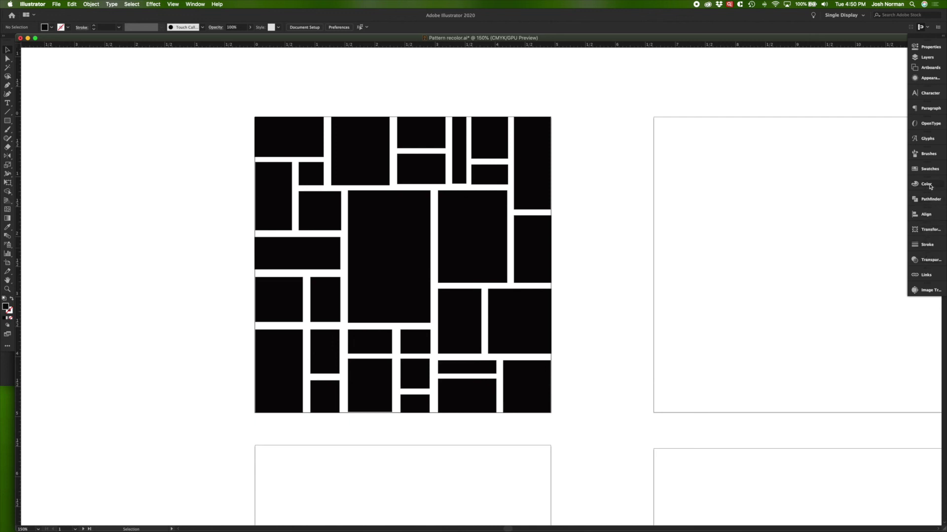
Load the swatch library file Pattern recolor.ase from the Desktop and place its swatches clear of the pattern
left_click(928, 169)
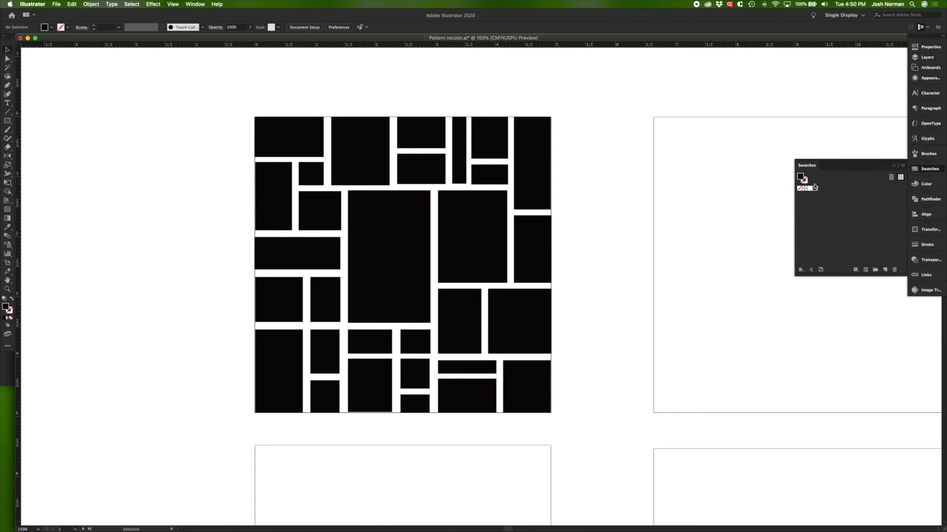
left_click(903, 168)
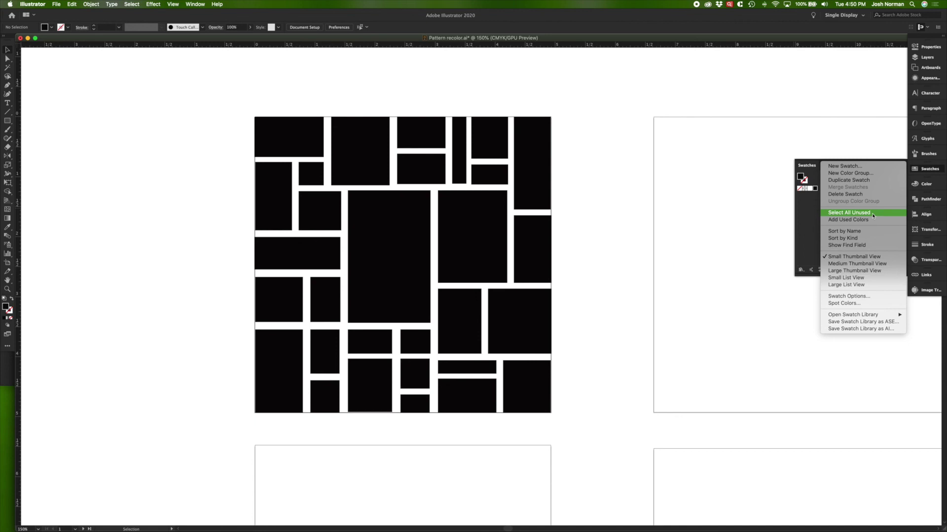
mouse_move(888, 315)
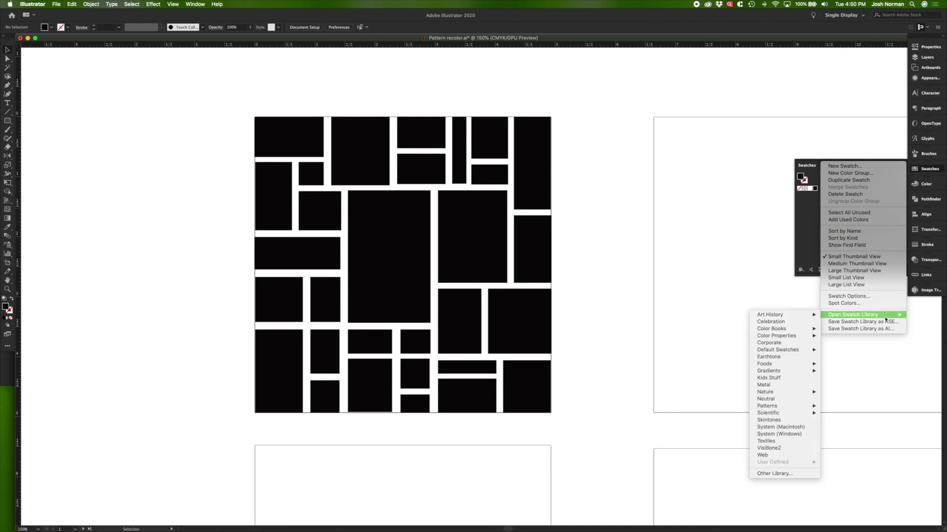
left_click(767, 475)
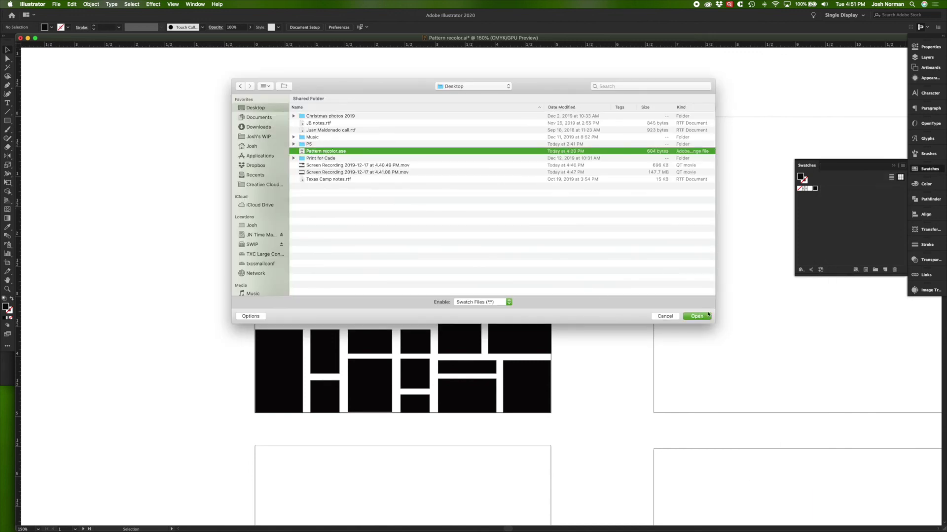
left_click(708, 314)
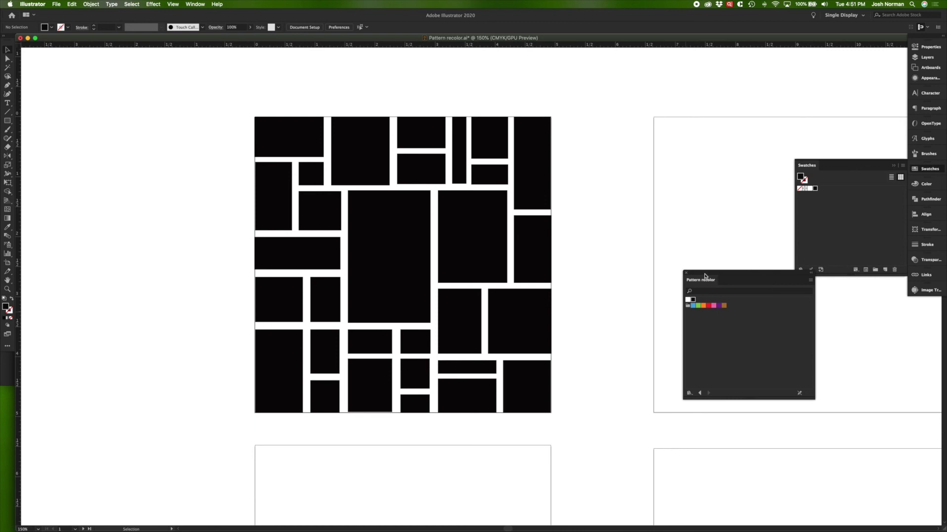
left_click_drag(704, 273, 783, 285)
Fill the large central rectangle with the library's blue and the large rectangle to its right with red
key("a")
left_click(390, 261)
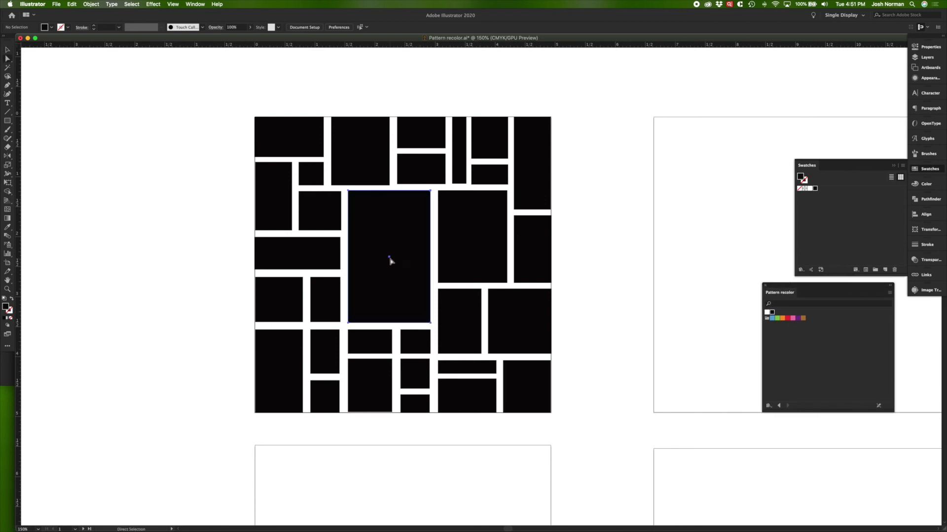
left_click(772, 318)
left_click_drag(807, 288, 605, 201)
left_click(472, 242)
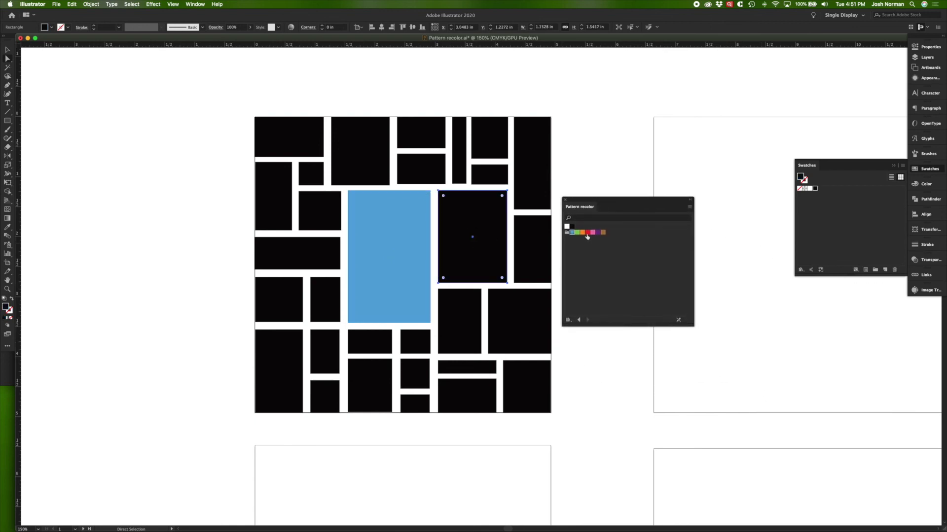
left_click(587, 233)
Fill the corner rectangles purple (top-left), green (top-right), brown (bottom-left) and pink (bottom-right), and the wide left-edge rectangle green
left_click(532, 165)
left_click(577, 233)
left_click(291, 139)
left_click(598, 233)
left_click(279, 370)
left_click(602, 234)
left_click(526, 386)
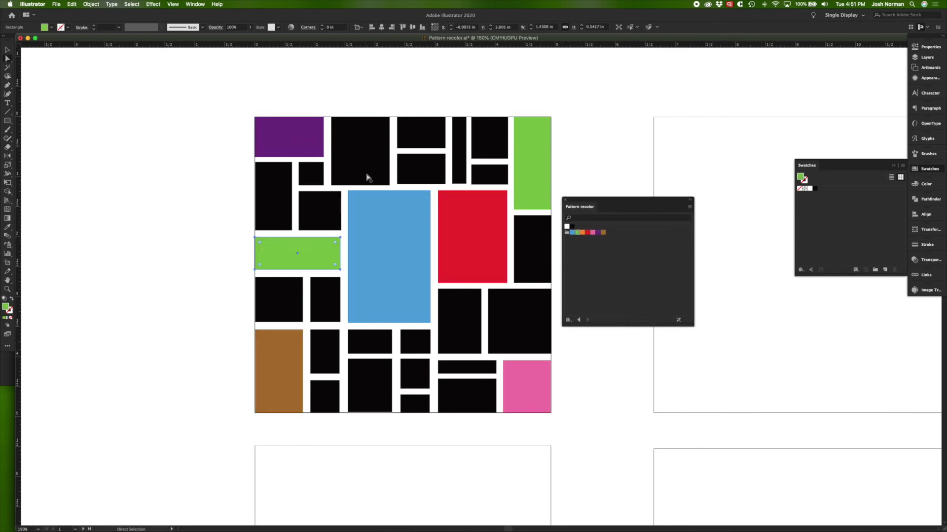
Fill the large top-row, right-edge and small bottom-edge rectangles with orange, the wide one under the blue with purple, and the one above the green strip with pink
left_click(598, 233)
left_click(415, 404)
left_click(582, 233)
left_click(532, 249)
left_click(582, 233)
left_click(311, 211)
left_click(593, 233)
Fill the small square below the purple corner red, its left neighbour orange, the pair below the green strip purple and orange, and the lower middle rectangle blue
left_click(311, 174)
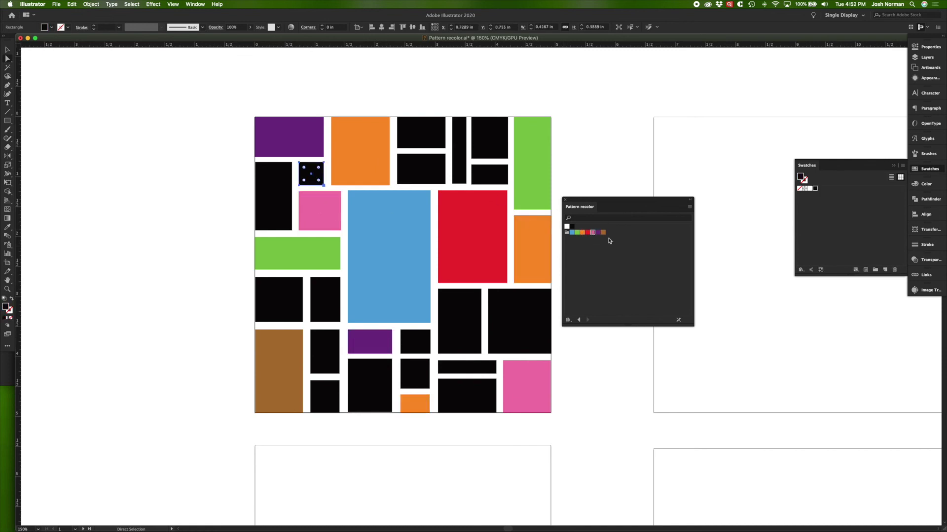
left_click(279, 300)
left_click(597, 234)
left_click(325, 300)
left_click(582, 233)
left_click(370, 385)
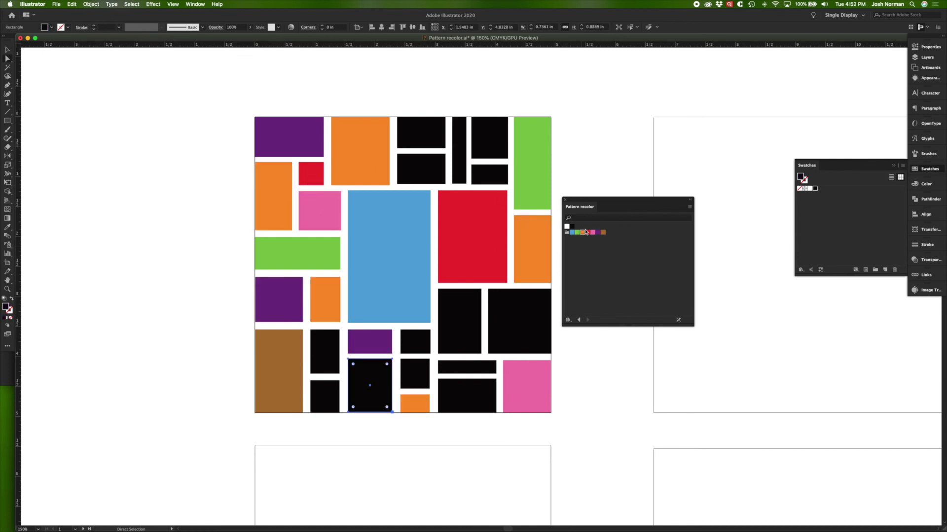
left_click(572, 233)
Fill the rectangle below the large red one green, the narrow pair beside the brown corner red above green, and the square below the blue one brown
left_click(460, 321)
left_click(577, 234)
left_click(322, 398)
left_click(577, 233)
left_click(326, 352)
left_click(587, 233)
left_click(415, 342)
left_click(603, 233)
Fill the upper rectangle beside the green corner with brown, the narrow top strip with pink, and the stacked pair beside it with purple above green
left_click(489, 140)
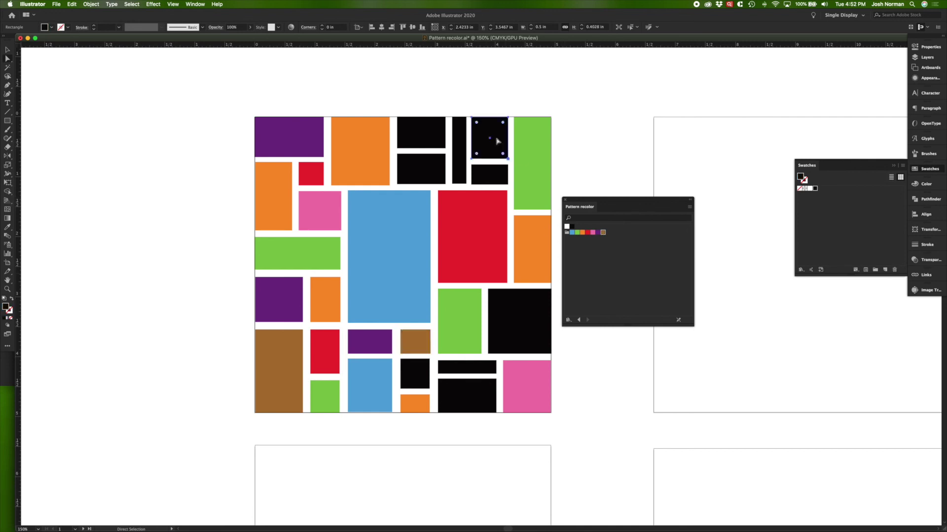
left_click(602, 233)
left_click(582, 233)
left_click(592, 233)
left_click(421, 135)
left_click(597, 233)
left_click(421, 169)
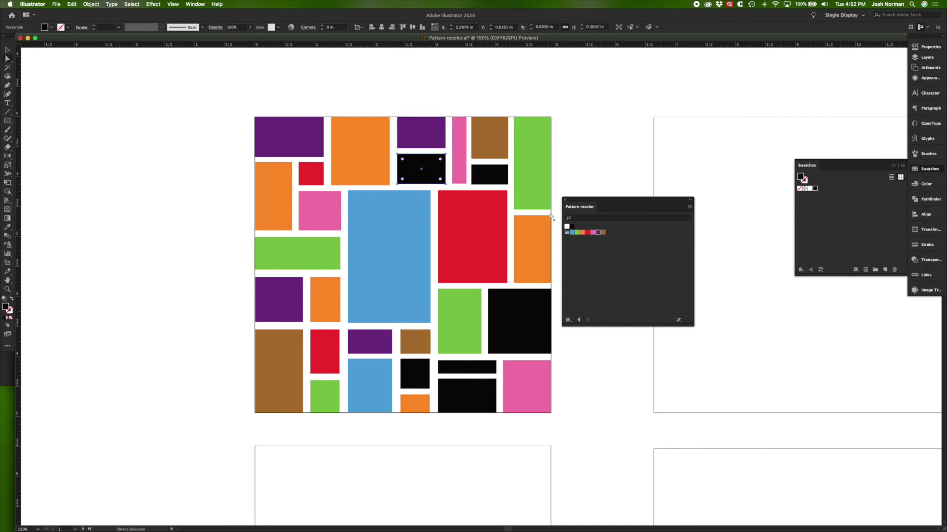
left_click(577, 233)
Fill the rectangle under the brown top one and the large lower-right one blue, the thin bottom strip red, and the rectangle beneath it brown
left_click(489, 174)
left_click(572, 234)
left_click(519, 322)
left_click(572, 234)
left_click(467, 367)
left_click(587, 233)
left_click(463, 399)
left_click(602, 233)
Fill the last black square with pink and change the large lower-right rectangle to purple
left_click(415, 374)
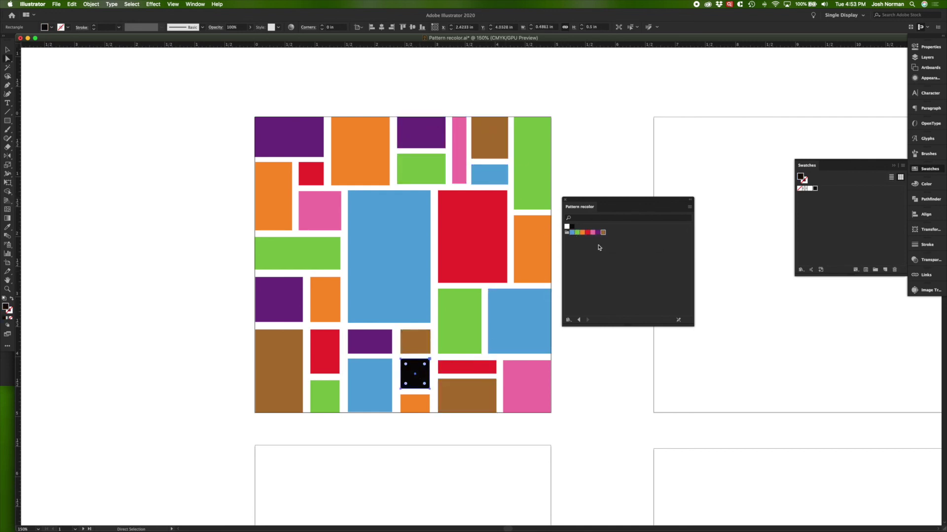
left_click(592, 234)
left_click(520, 322)
left_click(598, 233)
left_click_drag(608, 204, 811, 306)
Copy the whole coloured pattern and paste it in place onto the artboard below
left_click_drag(233, 103, 592, 430)
scroll(591, 429, "down", 1)
key("space")
scroll(508, 419, "down", 10)
left_click(478, 267)
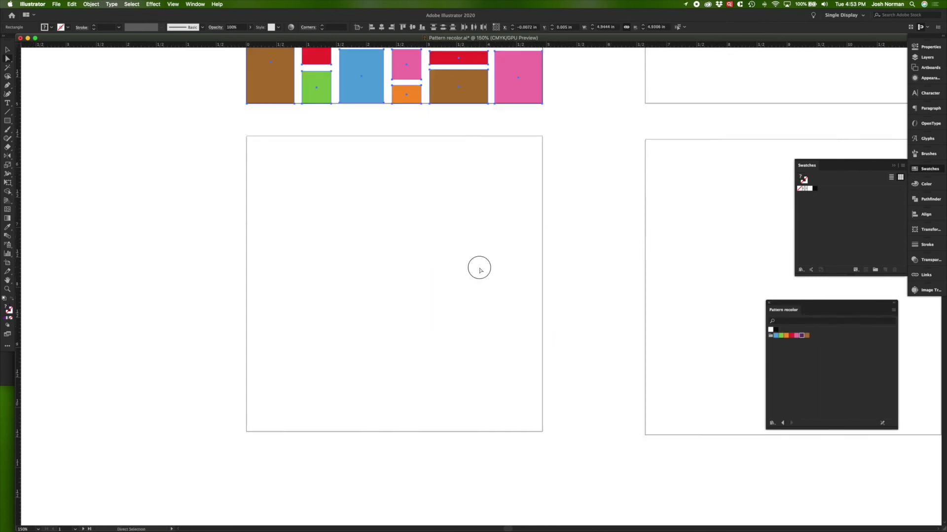
key("super+shift+v")
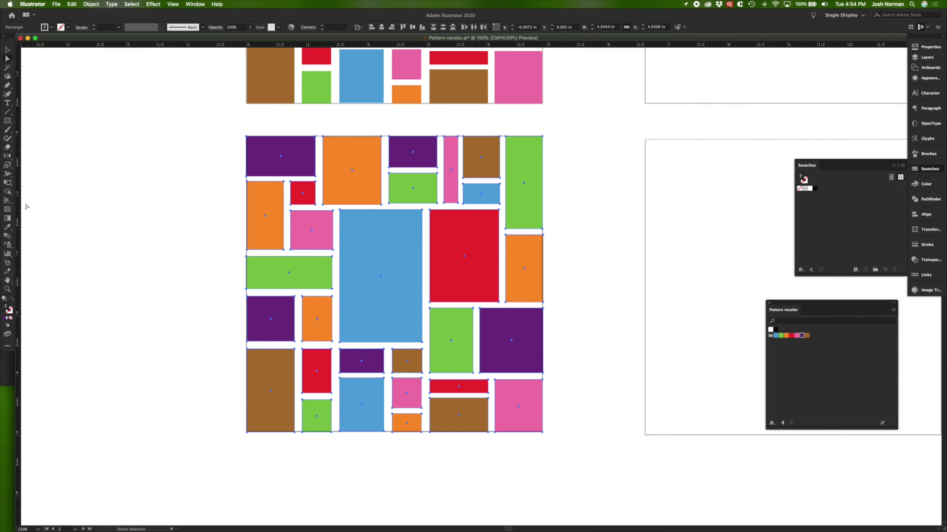
Reflect the pasted pattern copy vertically and again across a diagonal
left_click(9, 156)
left_click_drag(391, 243, 345, 413)
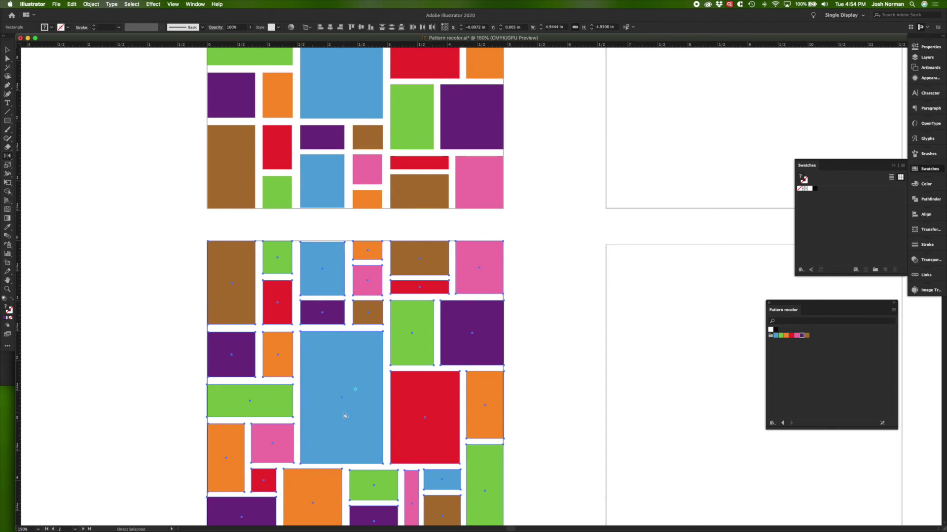
key("super+minus")
left_click_drag(431, 319, 362, 412)
left_click_drag(403, 380, 353, 352)
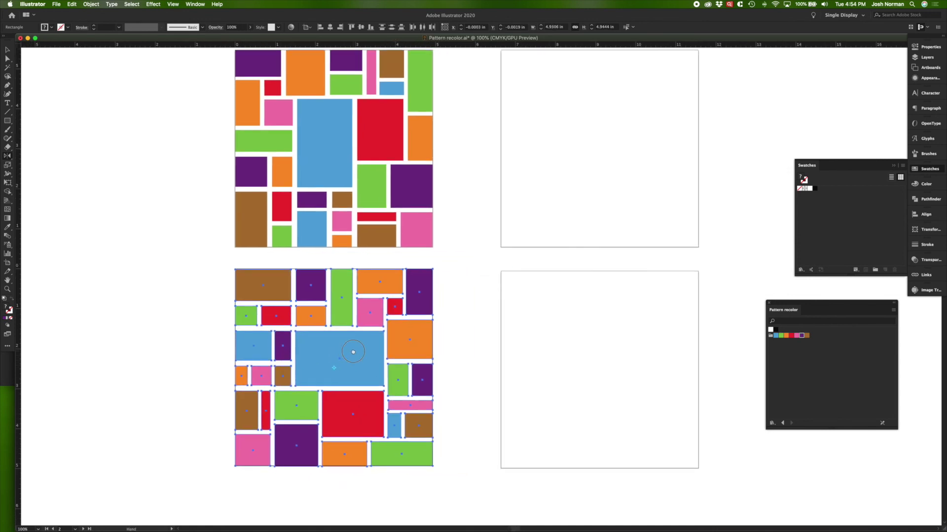
key("v")
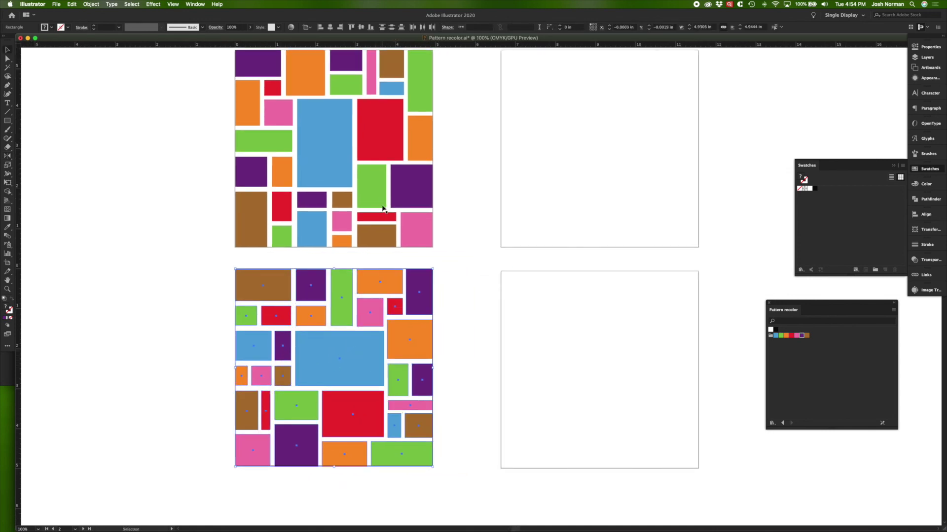
Lock all rectangles of the original pattern on the upper artboard
left_click_drag(389, 196, 389, 257)
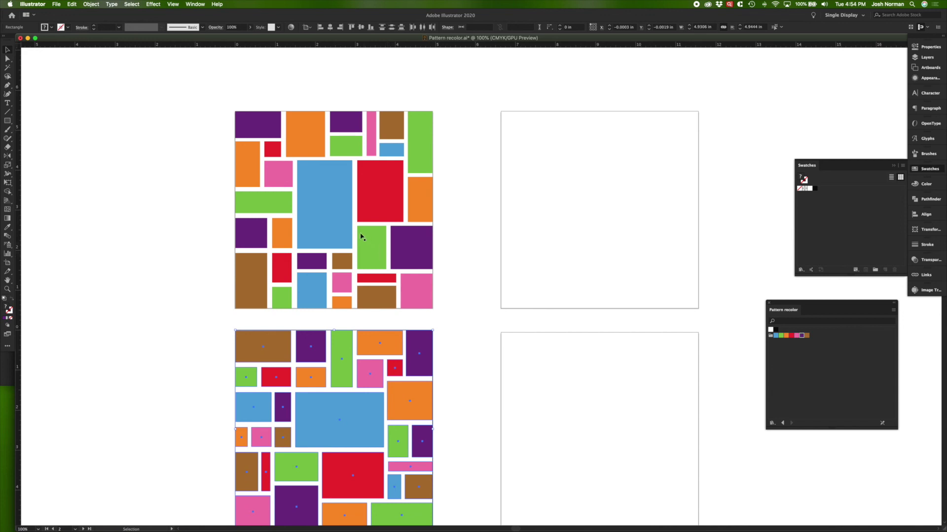
left_click_drag(221, 106, 458, 319)
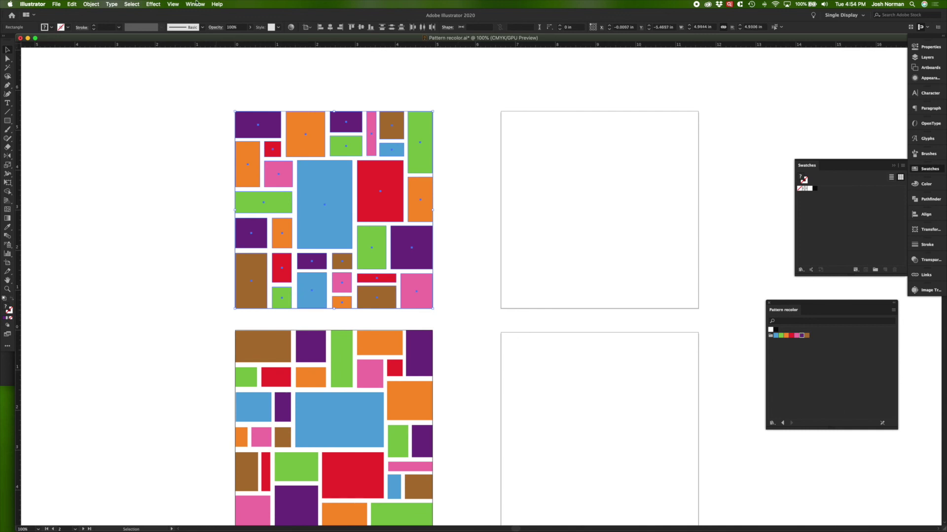
left_click(92, 5)
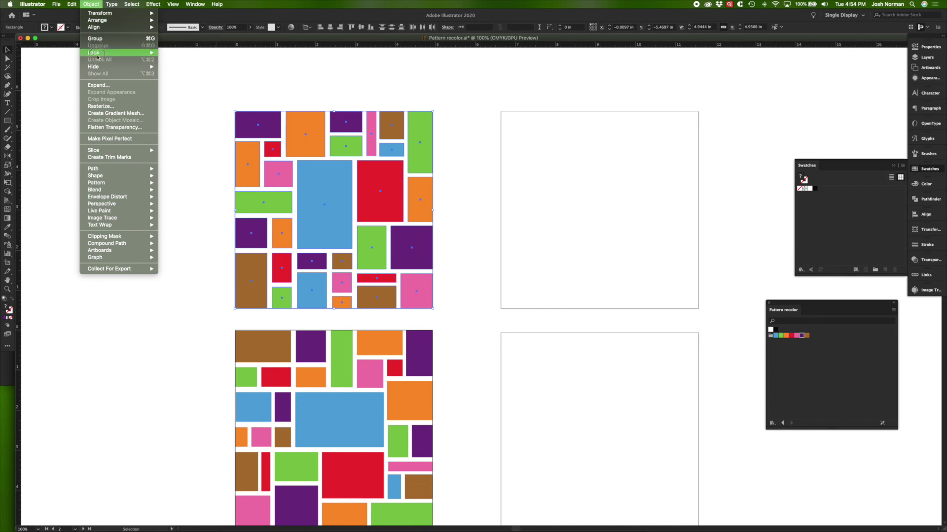
mouse_move(113, 52)
left_click(172, 53)
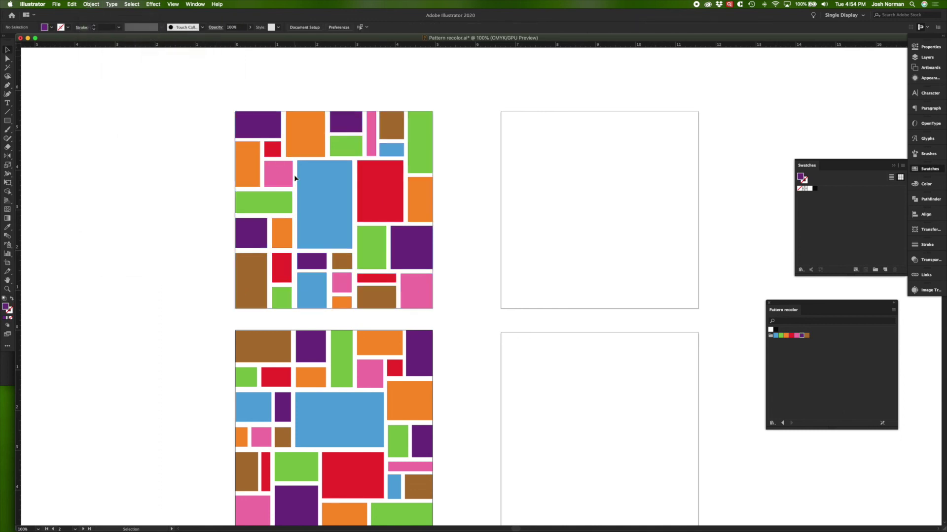
Select the whole pattern copy on the lower artboard and open Recolor Artwork for it, placing the dialog beside the pattern
left_click_drag(338, 230, 333, 118)
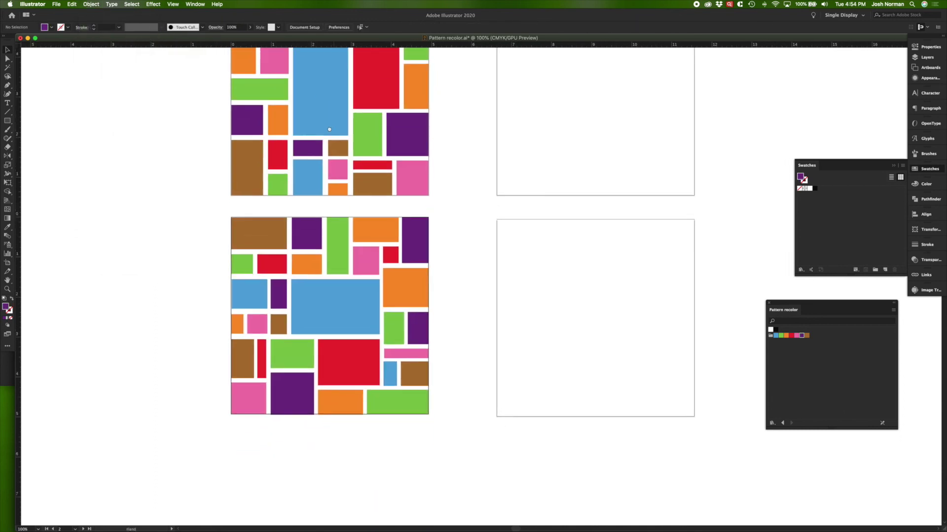
left_click_drag(217, 212, 448, 425)
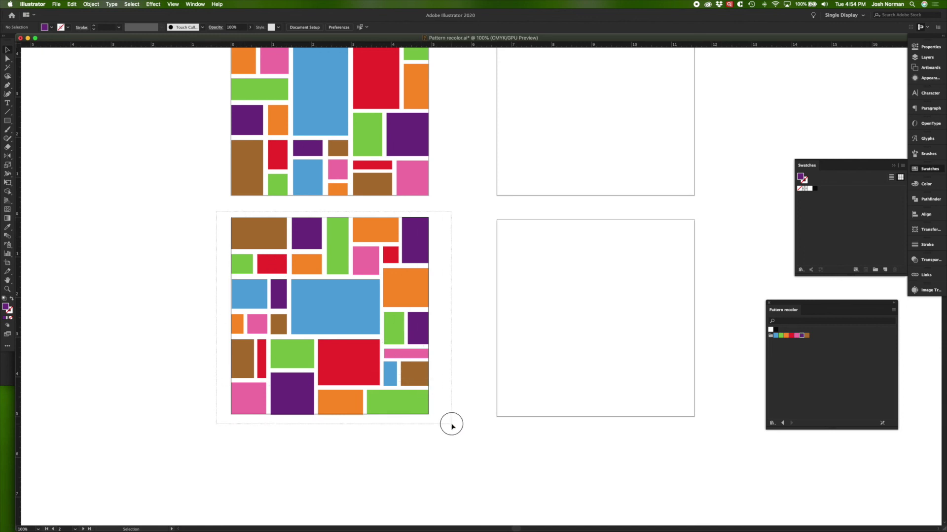
left_click(72, 4)
mouse_move(169, 126)
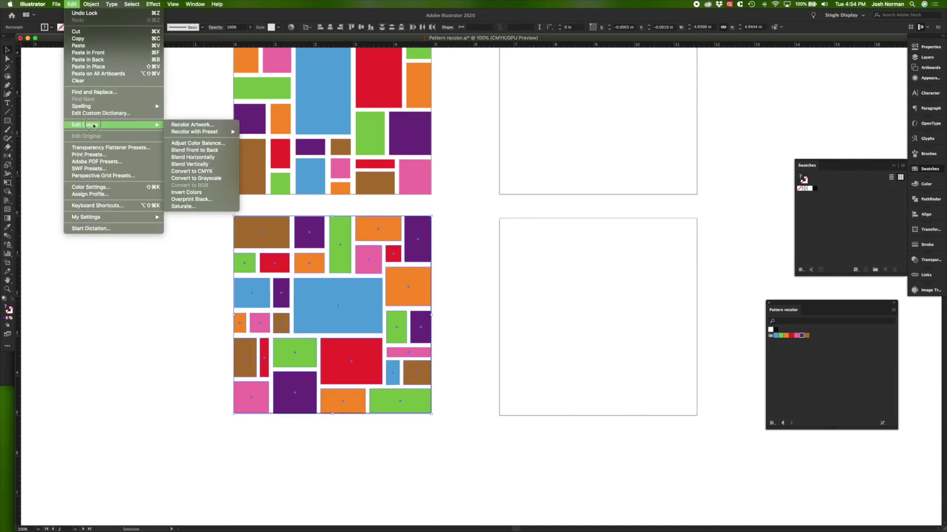
left_click(180, 125)
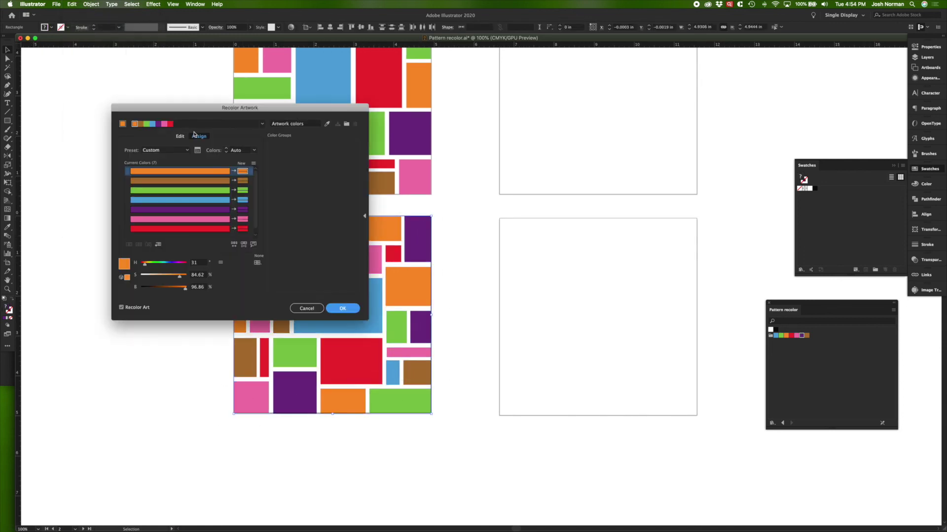
left_click_drag(201, 111, 539, 209)
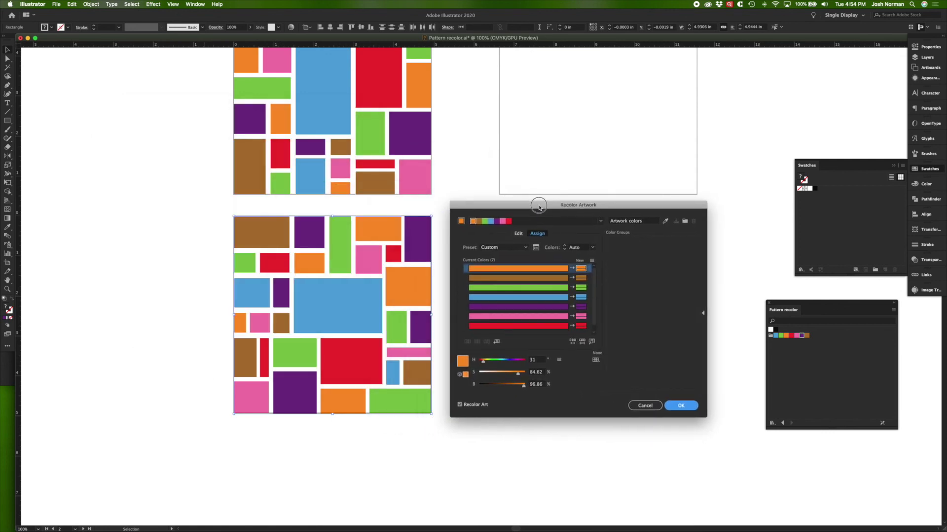
Randomly change the colour order of the lower-left pattern until the arrangement differs clearly from the original, and apply the recolouring
left_click(526, 248)
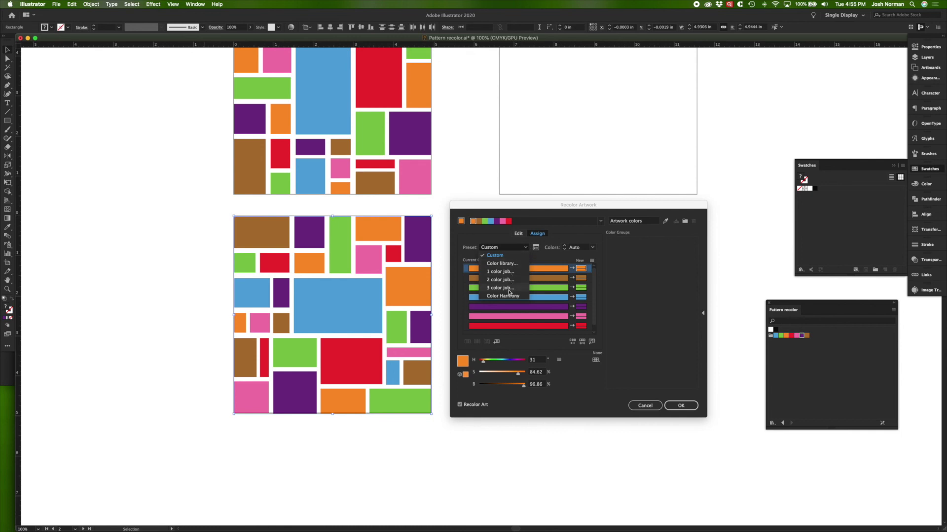
left_click(501, 235)
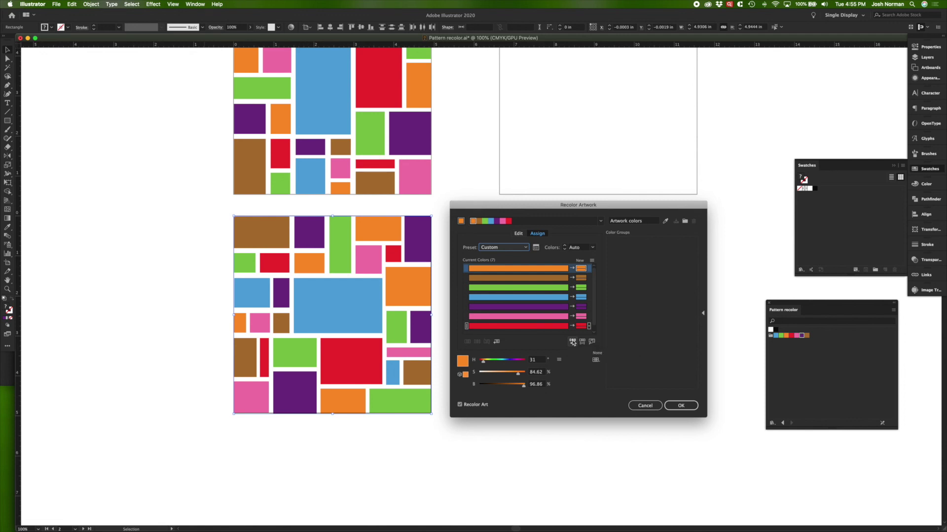
left_click(572, 342)
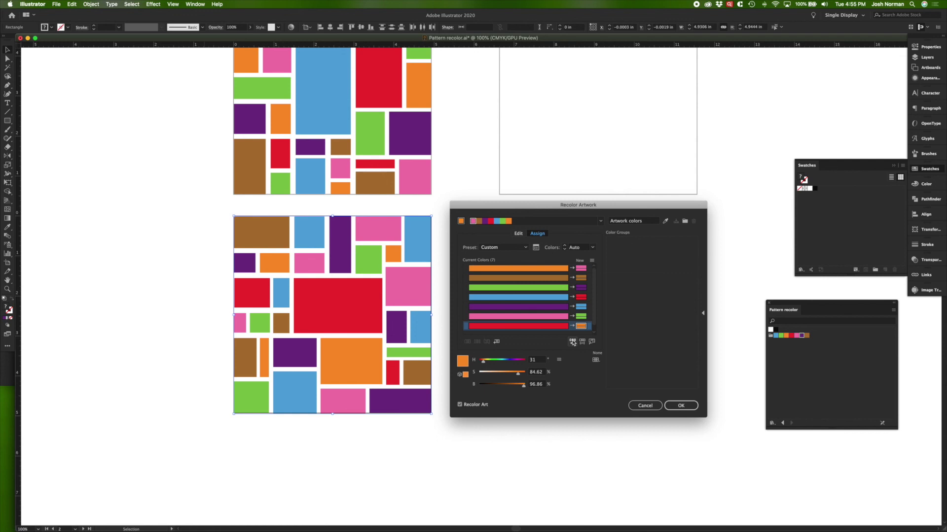
left_click(572, 341)
left_click(572, 342)
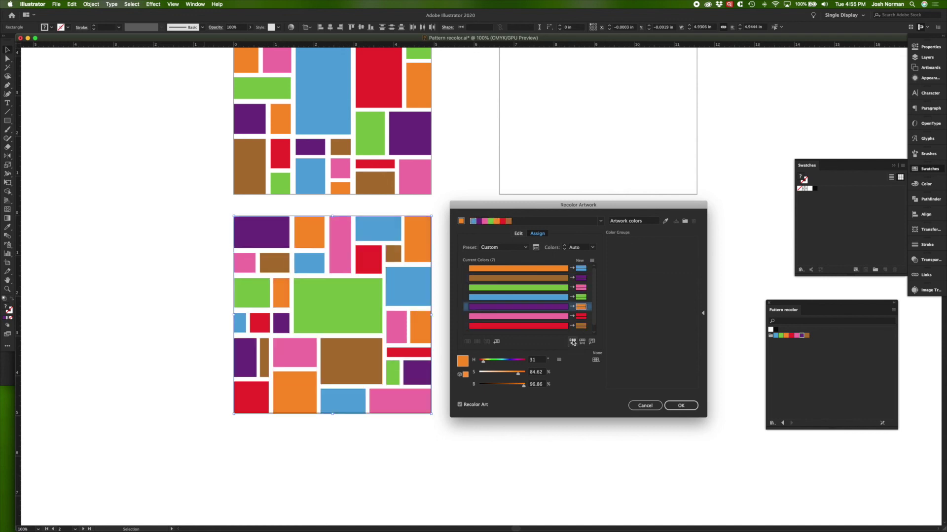
left_click(573, 342)
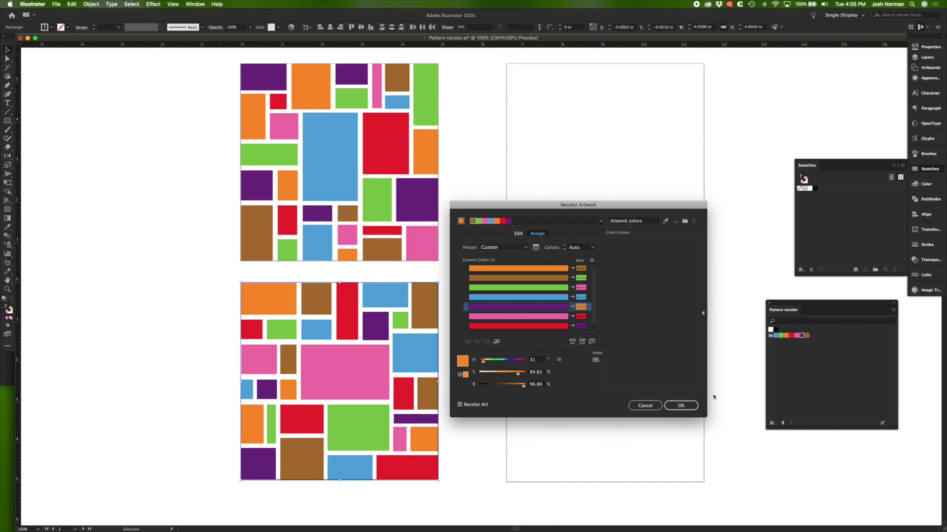
left_click(682, 405)
Paste a copy of the recoloured pattern in place onto the upper-right artboard and lock the lower-left pattern
key("super+c")
left_click(555, 174)
key("super+f")
left_click_drag(196, 209, 457, 481)
left_click(91, 4)
mouse_move(91, 50)
left_click(180, 50)
Select the whole pattern on the upper-right artboard and reflect it across its diagonal
left_click_drag(486, 49, 710, 266)
left_click(8, 157)
left_click_drag(680, 157, 597, 91)
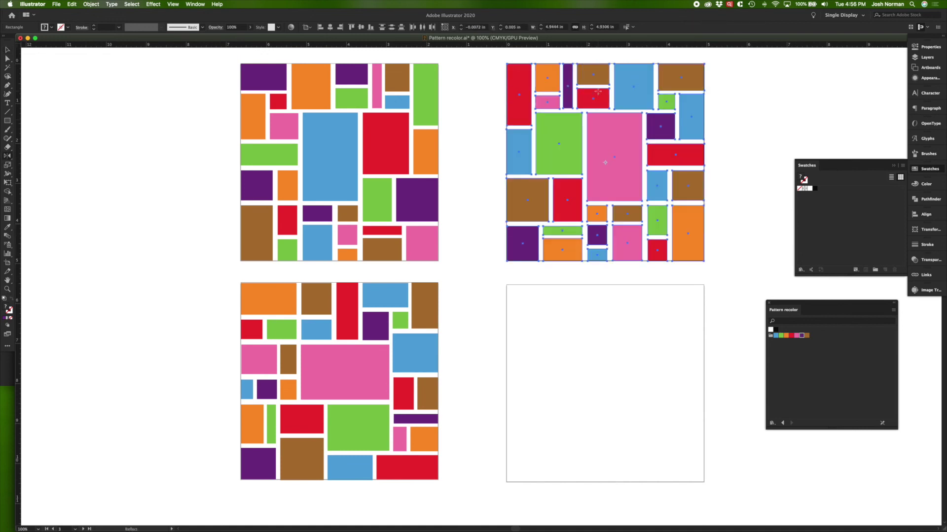
Recolor the upper-right pattern with Recolor Artwork by randomly changing its colour order, and apply it
left_click(91, 4)
mouse_move(72, 4)
mouse_move(117, 125)
left_click(192, 125)
left_click_drag(584, 208, 677, 318)
left_click(667, 452)
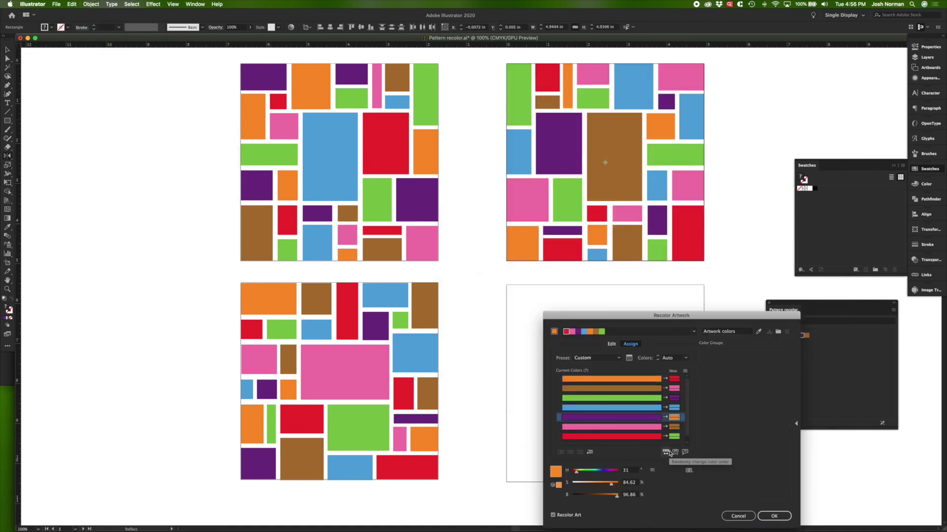
left_click(777, 517)
Paste a copy of the upper-right pattern in place onto the lower-right artboard and lock the upper-right pattern
key("super+c")
key("v")
left_click(599, 319)
key("super+shift+v")
left_click_drag(489, 54, 715, 251)
left_click(56, 4)
mouse_move(91, 4)
mouse_move(94, 51)
left_click(178, 51)
Select all rectangles on the lower-right artboard and reflect the pattern across its diagonal
key("super+a")
key("o")
left_click_drag(661, 392, 607, 408)
key("v")
Recolor the lower-right pattern with Recolor Artwork using a random colour order, apply it, and deselect the artwork
left_click(72, 4)
mouse_move(96, 125)
left_click(191, 125)
left_click_drag(590, 318, 17, 146)
left_click(95, 280)
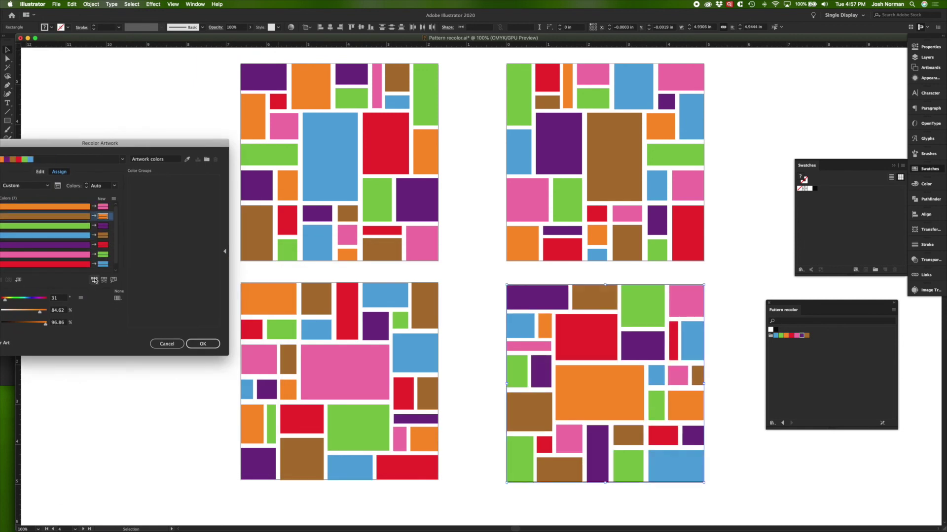
left_click(94, 280)
left_click(203, 344)
key("super+shift+a")
Unlock all locked patterns and clear the selection
left_click_drag(633, 284, 588, 286)
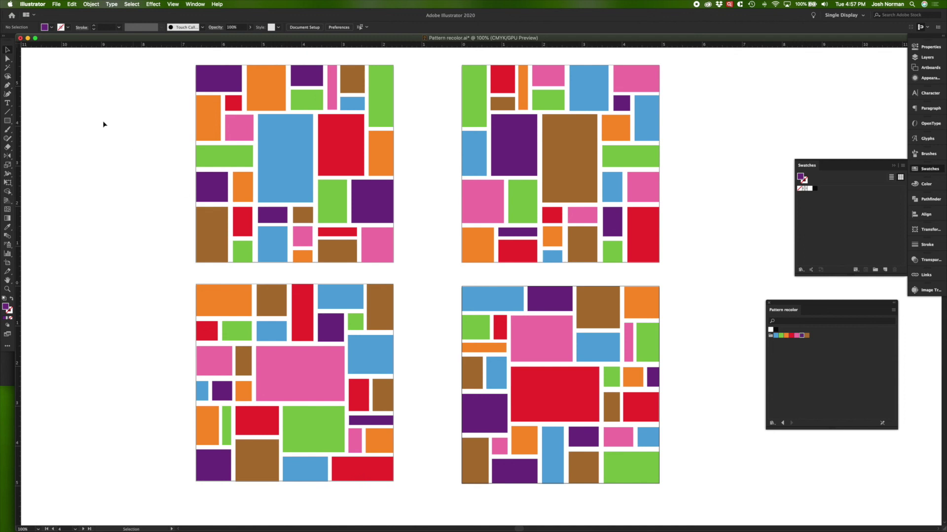
left_click(92, 4)
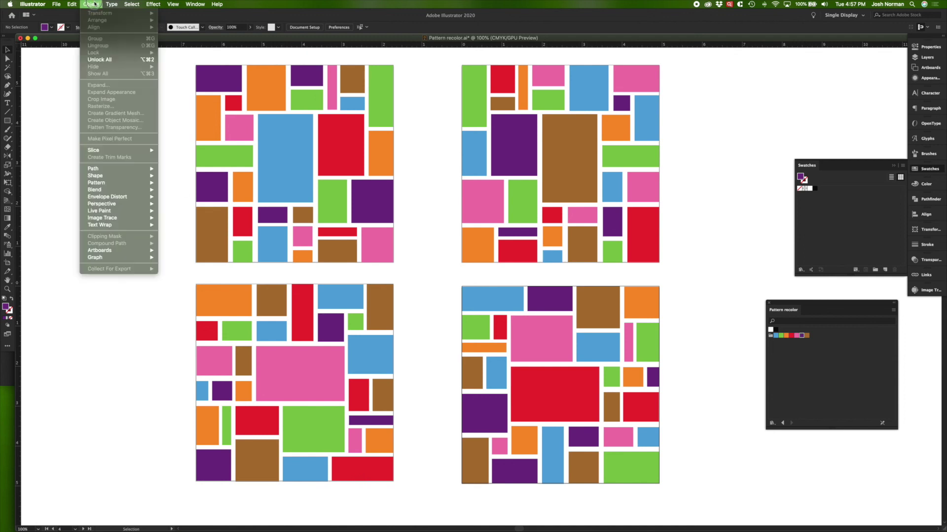
left_click(100, 59)
left_click(161, 76)
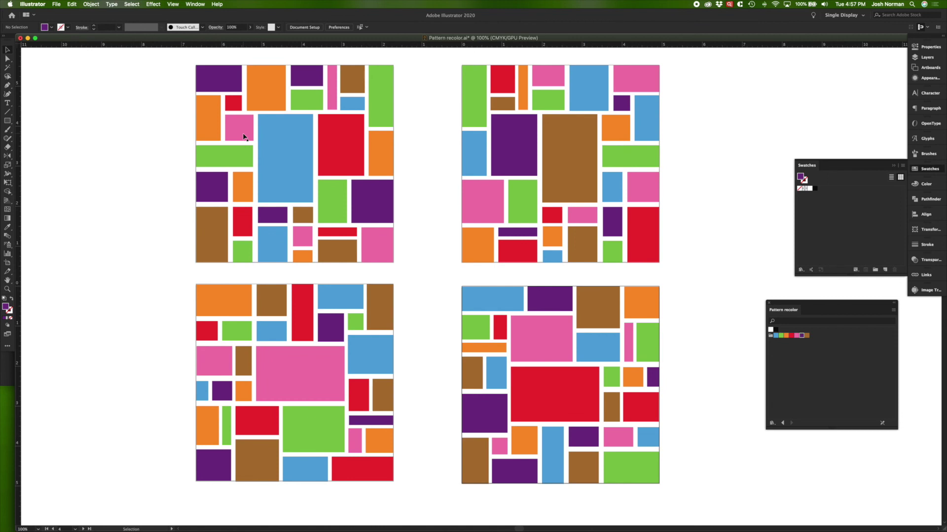
Group the rectangles of each pattern on the small artboards separately, starting with the two left patterns
key("super+minus")
key("super+minus")
left_click_drag(496, 215, 306, 212)
left_click_drag(251, 276, 149, 178)
key("super+g")
left_click_drag(252, 385, 150, 289)
key("super+g")
left_click_drag(393, 272, 283, 178)
Place copies of the two left patterns side by side across the upper half of the large artboard, align them vertically, and nudge them into place
left_click(206, 221)
left_click_drag(205, 220, 599, 225)
left_click_drag(225, 373, 719, 267)
left_click(602, 237, "shift")
left_click(361, 27)
key("Left")
key("Up")
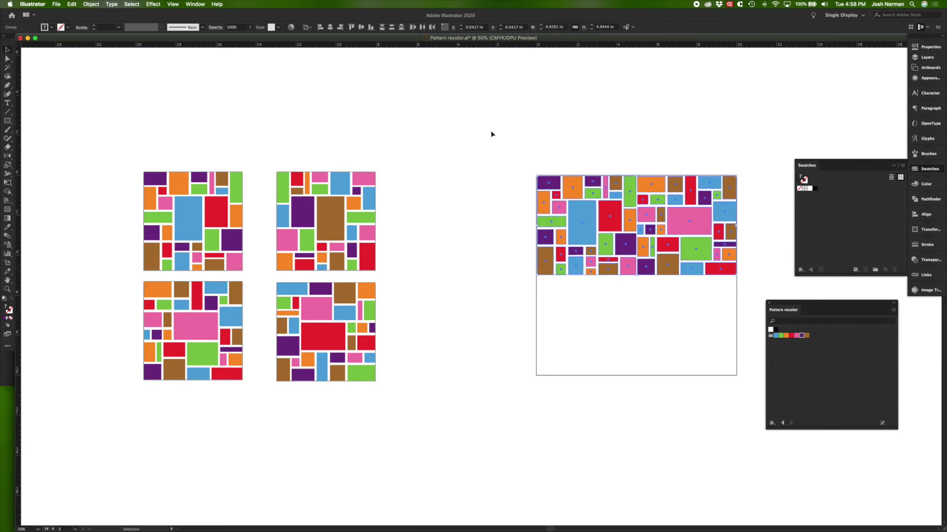
Fill the lower half of the large artboard with copies of the lower-right pattern on its left and the upper-right pattern on its right
left_click(323, 330)
key("super+c")
left_click(596, 324)
key("super+v")
left_click_drag(524, 329, 628, 368)
left_click(345, 246)
left_click_drag(370, 259, 730, 362)
Align the left edges of the two stacked patterns in the large artboard's left column
left_click(592, 327)
left_click(604, 239, "shift")
left_click(320, 28)
left_click(689, 265)
key("super+0")
Nudge both left-column patterns right to adjust the gap to the right column, and deselect them
left_click(407, 234)
left_click(389, 340, "shift")
key("Right")
key("Right")
key("Right")
key("Right")
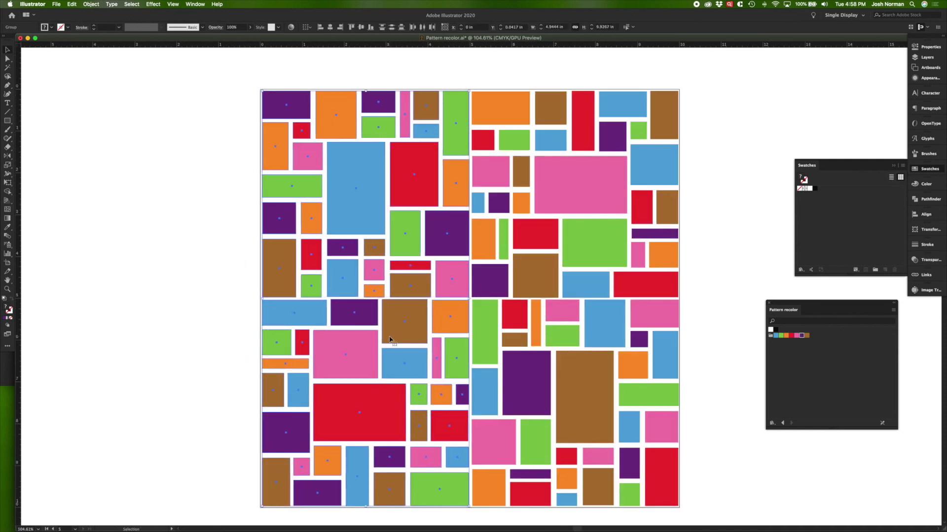
key("Left")
left_click(196, 296)
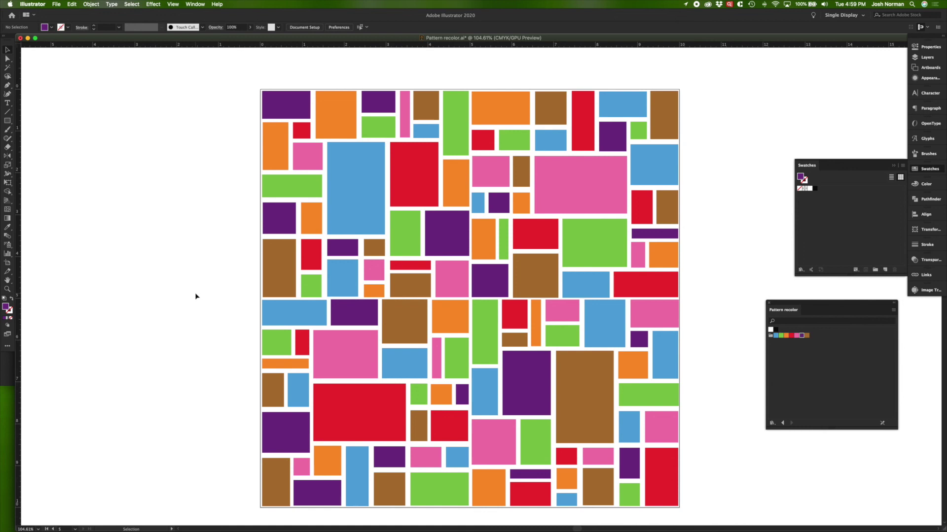
Switch to the Boots 36 x 30 demo document and examine the large navy boot in the assembled pattern
key("a")
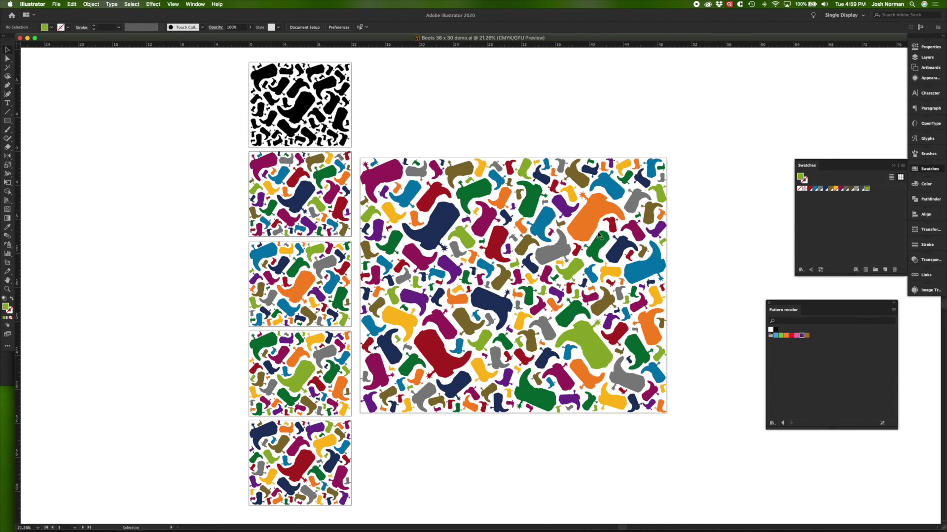
left_click(430, 235)
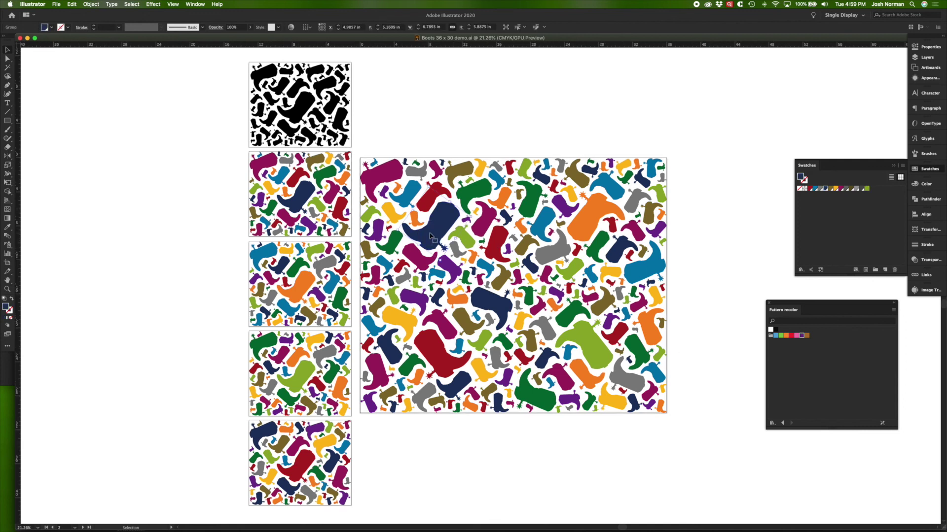
left_click(473, 124)
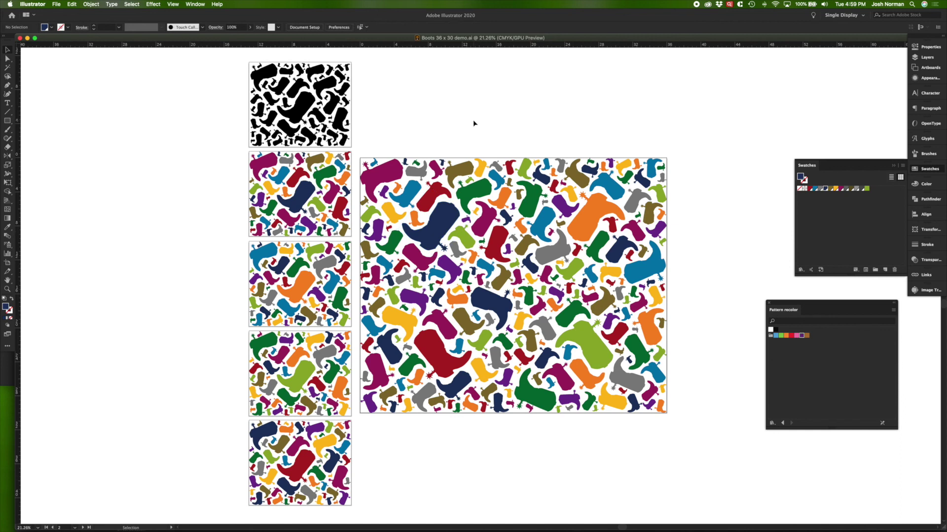